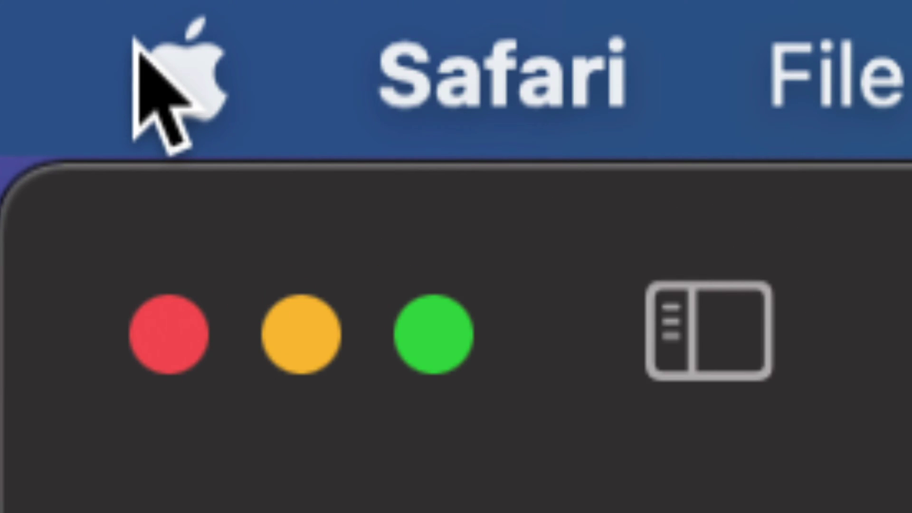
Open the Apple menu from the Finder menu bar
{"action": "left_click", "coordinate": [175, 71]}
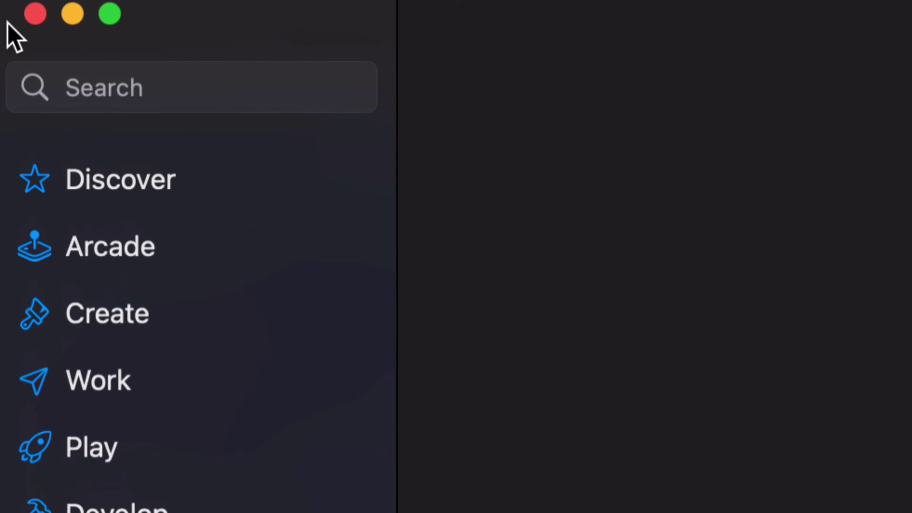
Search the store for 'final cut pro' and start its update from the product page
{"action": "left_click", "coordinate": [101, 68]}
{"action": "type", "text": "fin"}
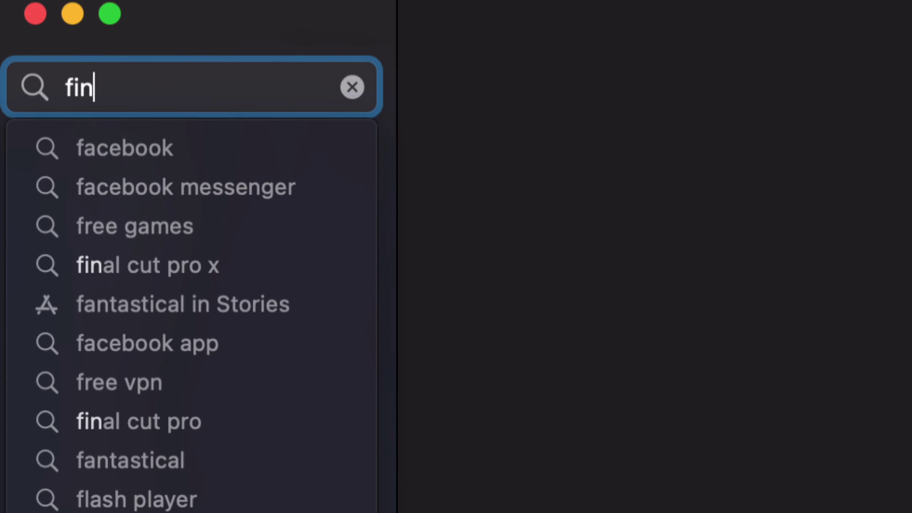
{"action": "type", "text": "al cut pro"}
{"action": "key", "text": "Return"}
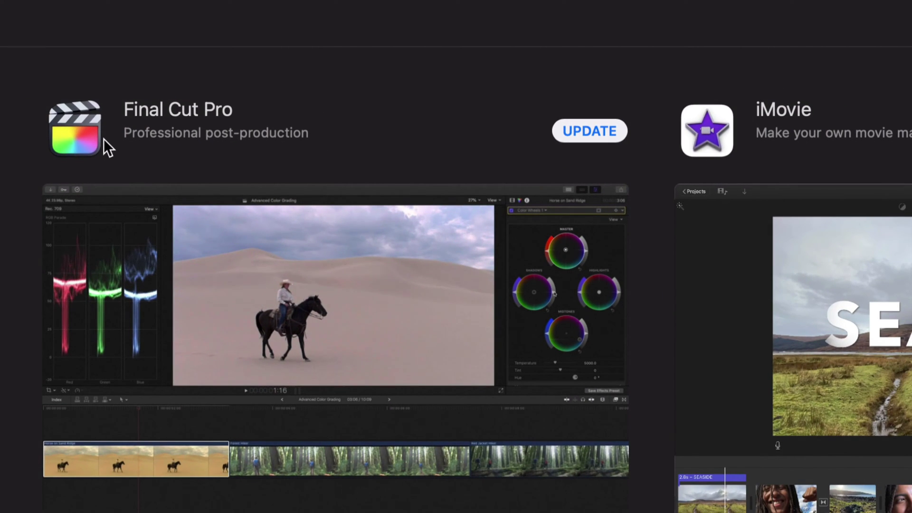
{"action": "left_click", "coordinate": [104, 139]}
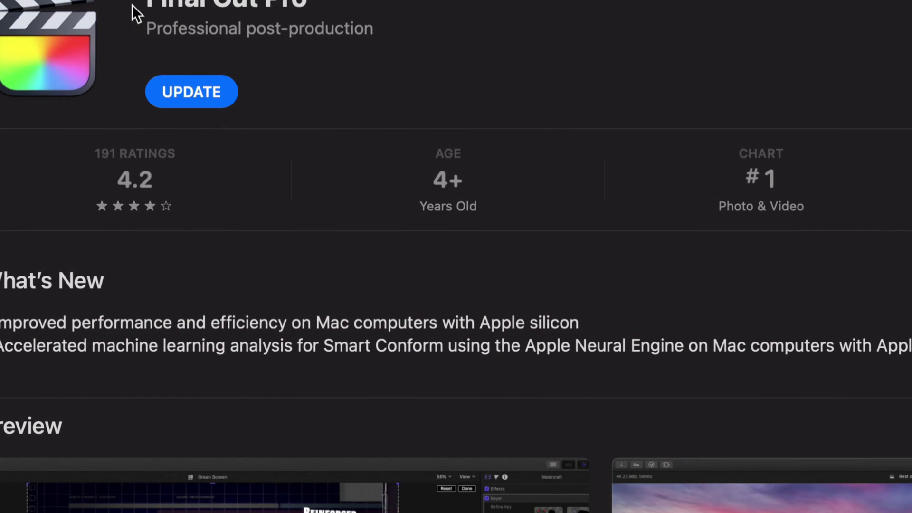
{"action": "scroll", "coordinate": [132, 4], "scroll_direction": "up", "scroll_amount": 1}
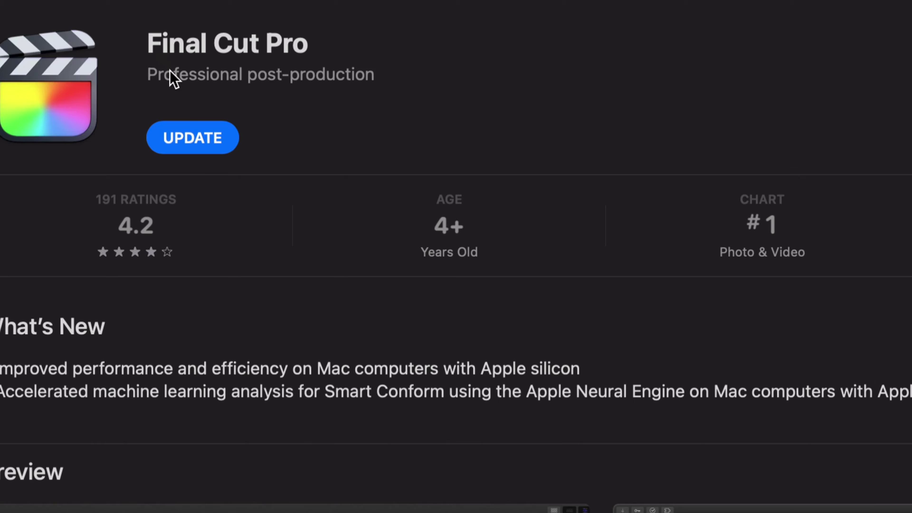
{"action": "left_click", "coordinate": [191, 144]}
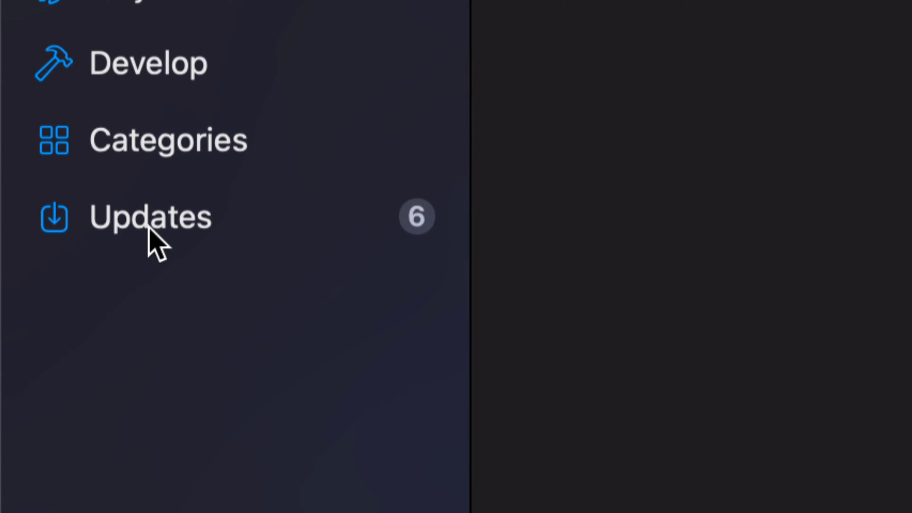
Start the Compressor update from Updates, then review Compressor and Final Cut Pro release notes
{"action": "left_click", "coordinate": [148, 230]}
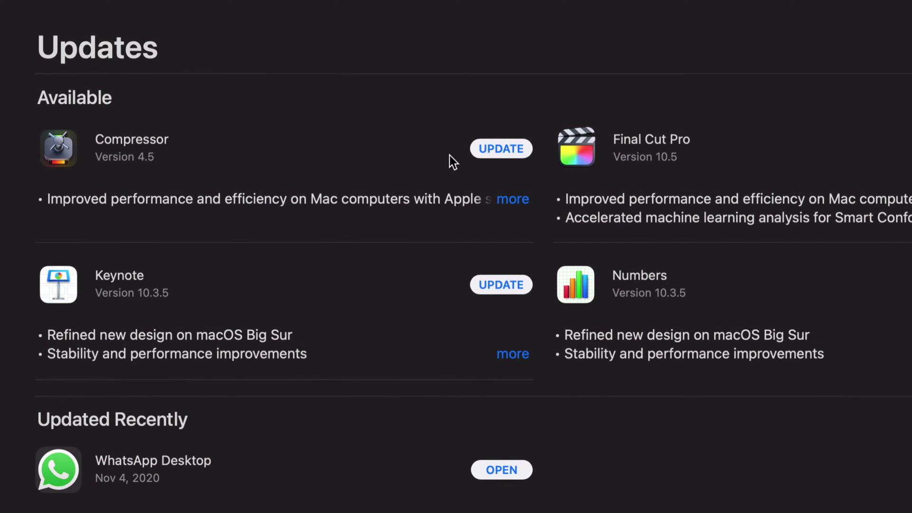
{"action": "left_click", "coordinate": [481, 153]}
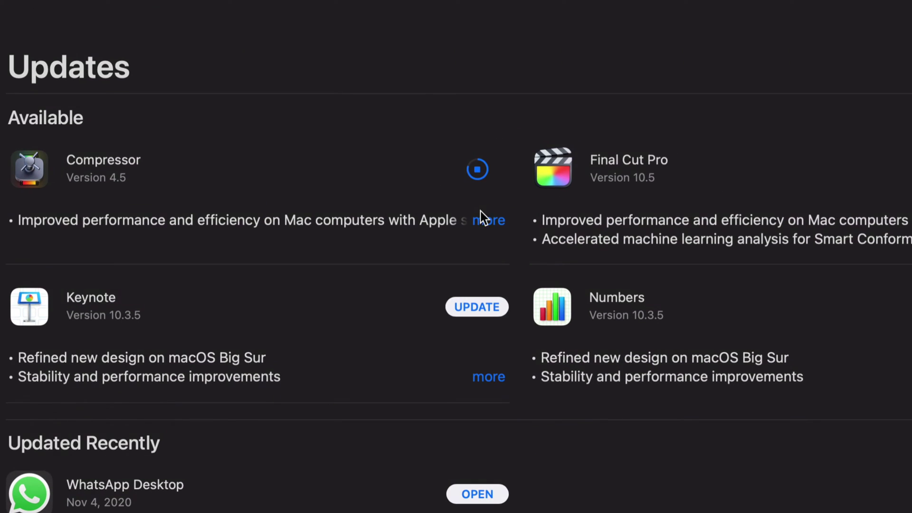
{"action": "left_click", "coordinate": [497, 222]}
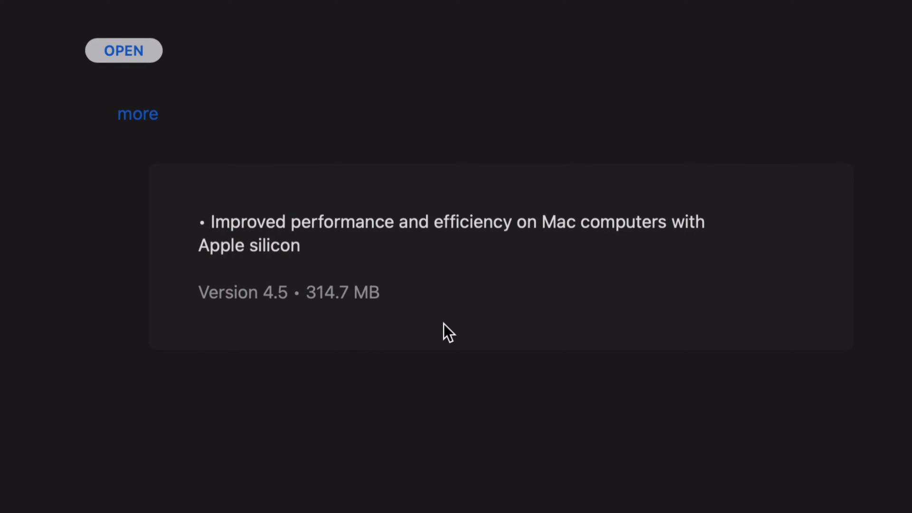
{"action": "left_click", "coordinate": [496, 437]}
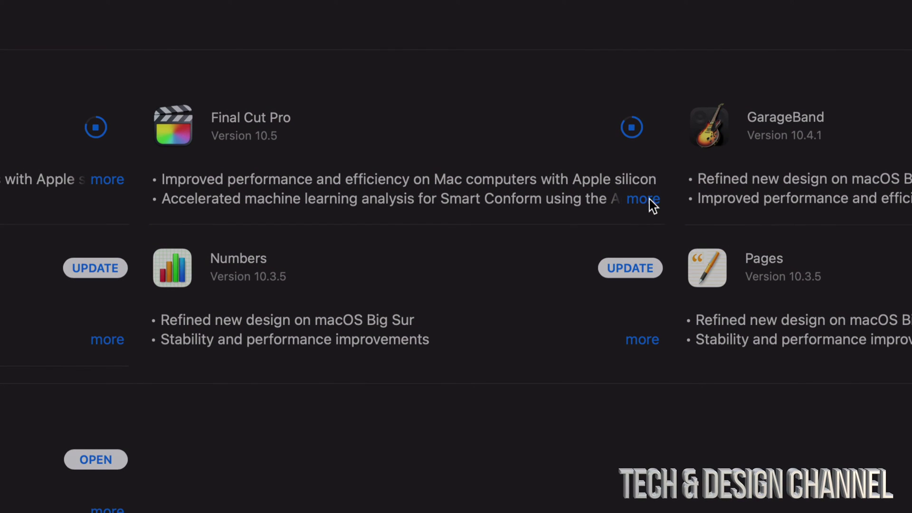
{"action": "left_click", "coordinate": [643, 199]}
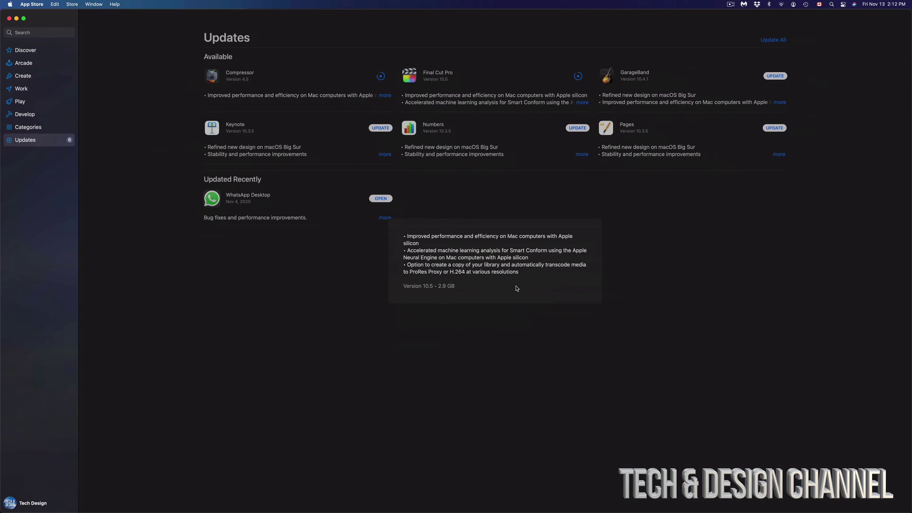
{"action": "left_click", "coordinate": [686, 234]}
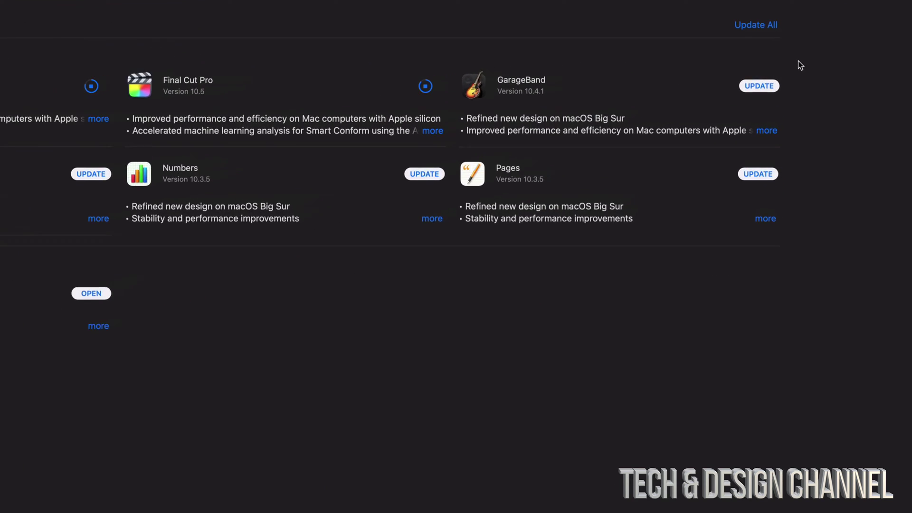
Start the GarageBand and Keynote updates and expand each one's release notes
{"action": "left_click", "coordinate": [733, 103]}
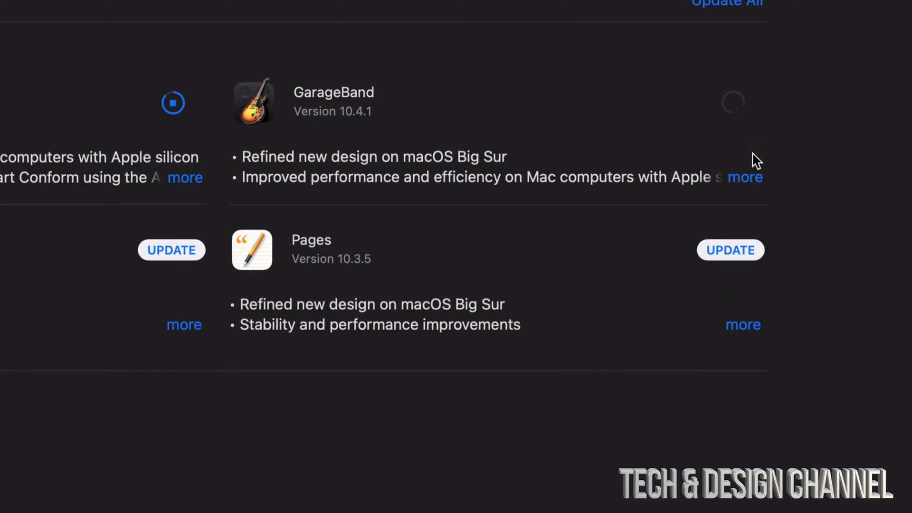
{"action": "left_click", "coordinate": [746, 177]}
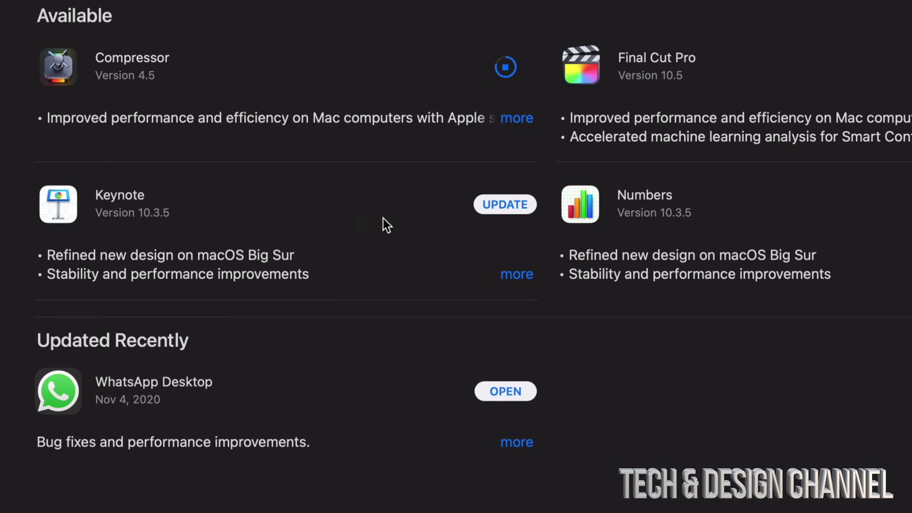
{"action": "left_click", "coordinate": [491, 207]}
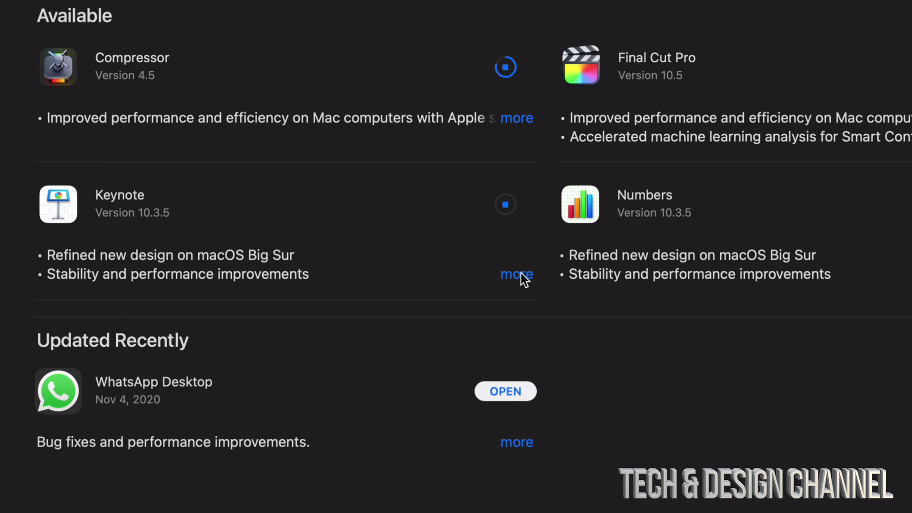
{"action": "left_click", "coordinate": [519, 275]}
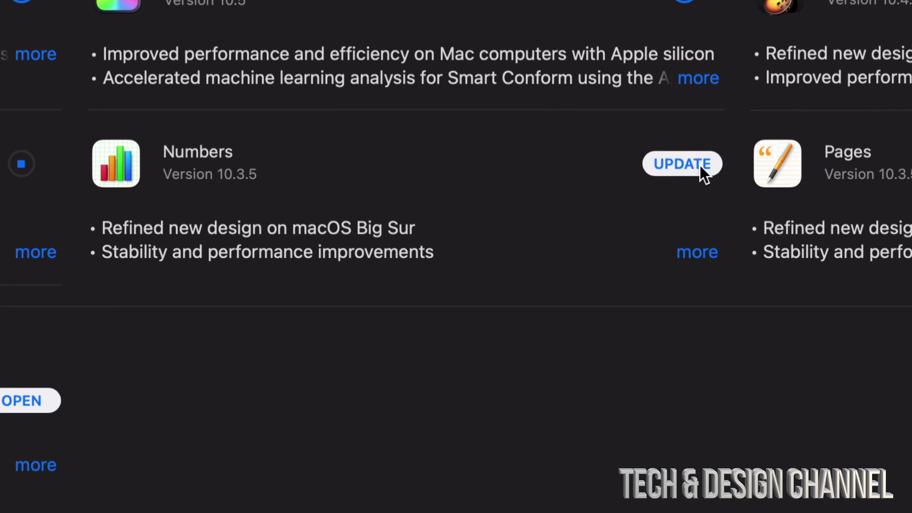
Start the Numbers and Pages updates and expand their release notes and download sizes
{"action": "left_click", "coordinate": [684, 164]}
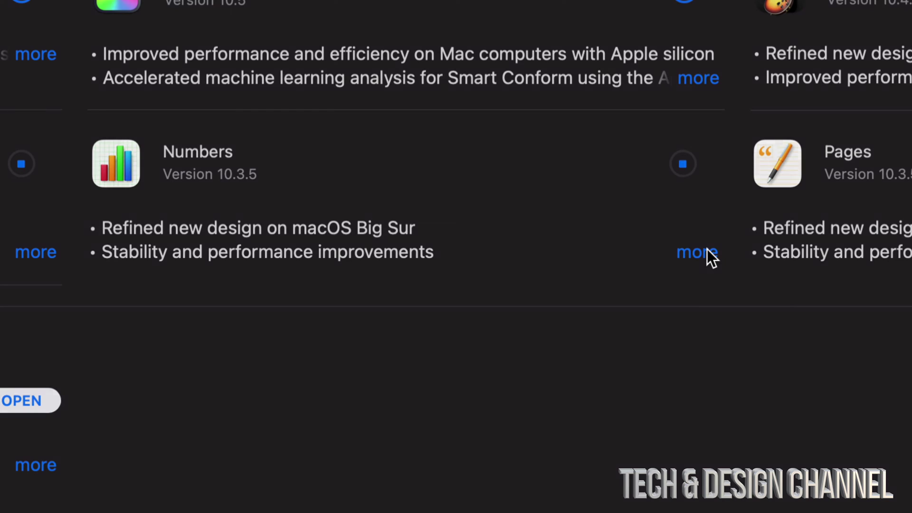
{"action": "left_click", "coordinate": [697, 252]}
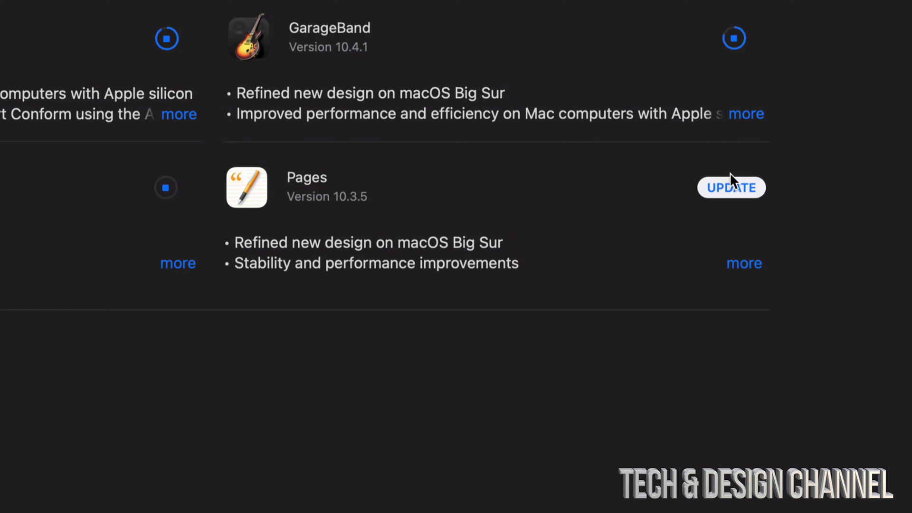
{"action": "left_click", "coordinate": [722, 187]}
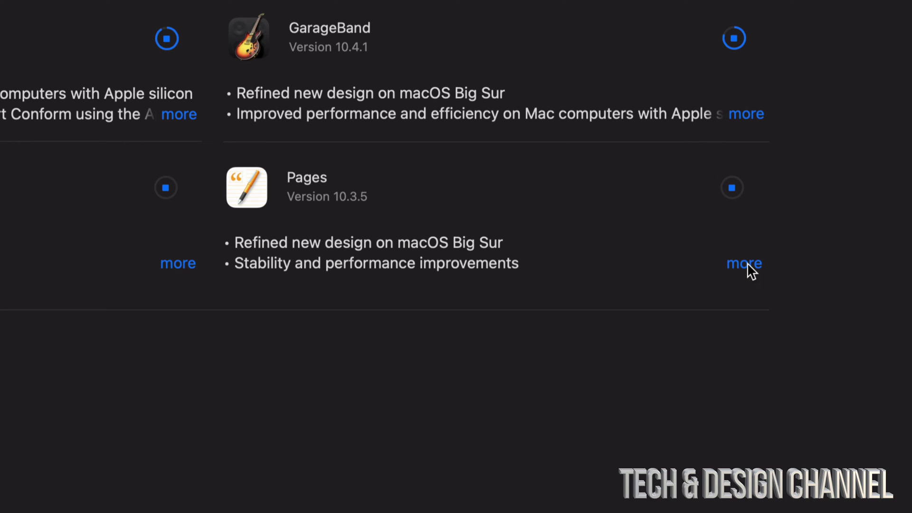
{"action": "left_click", "coordinate": [748, 263]}
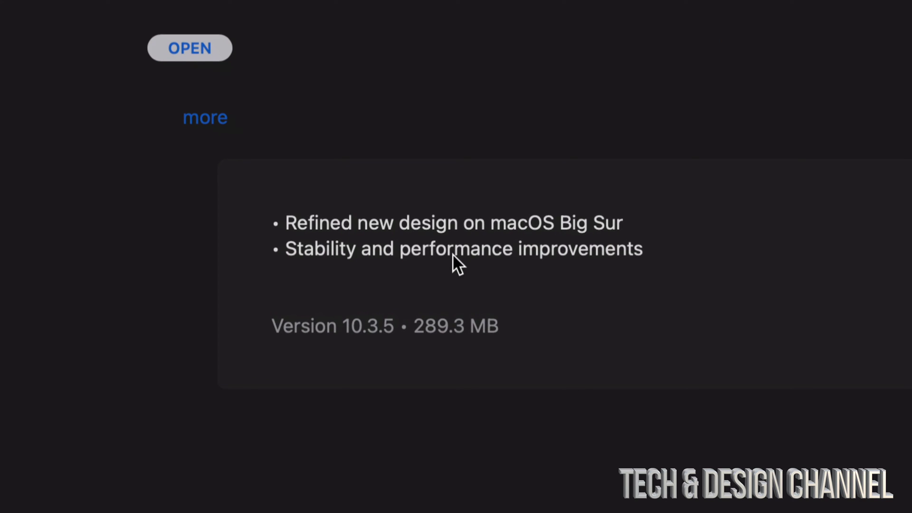